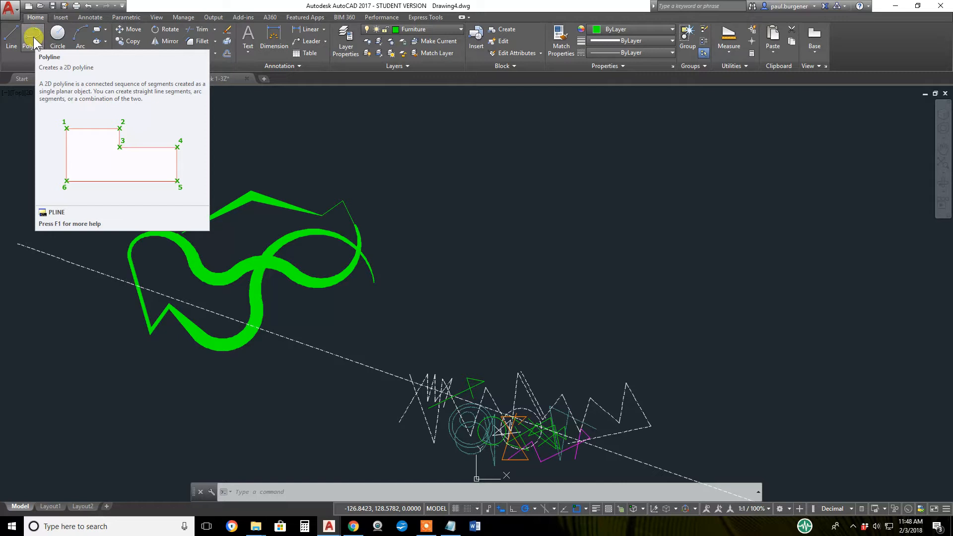
# Check which object snap modes are enabled for drawing the polyline
pyautogui.click(33, 36)
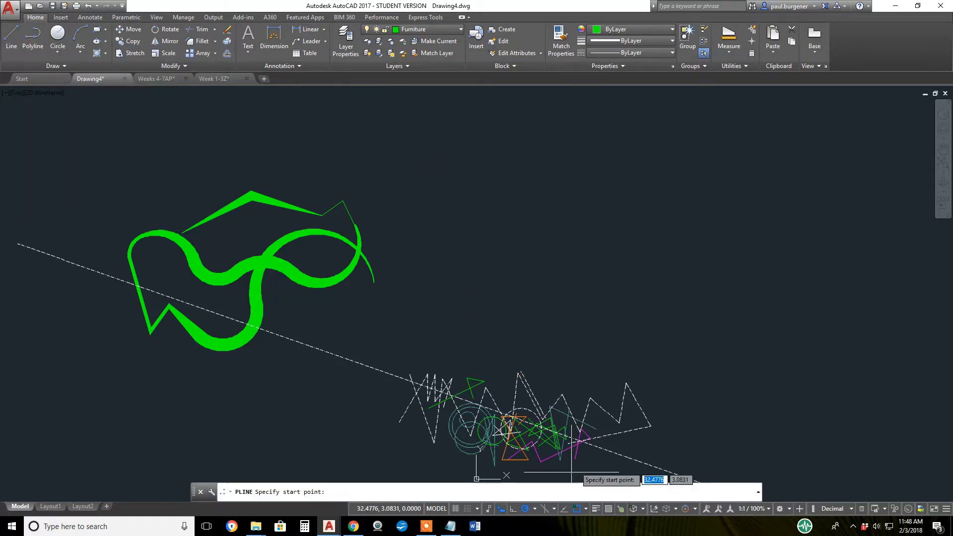
pyautogui.click(524, 509)
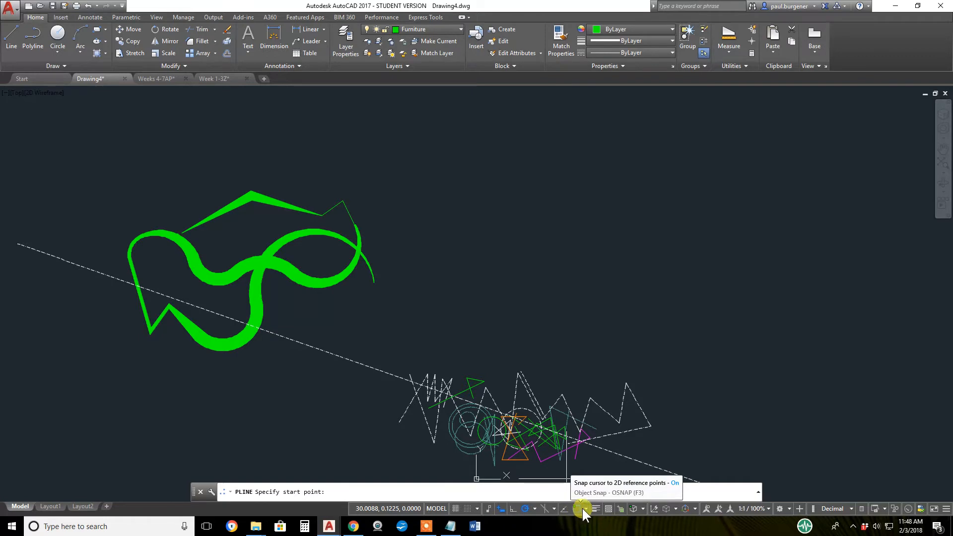
pyautogui.click(585, 508)
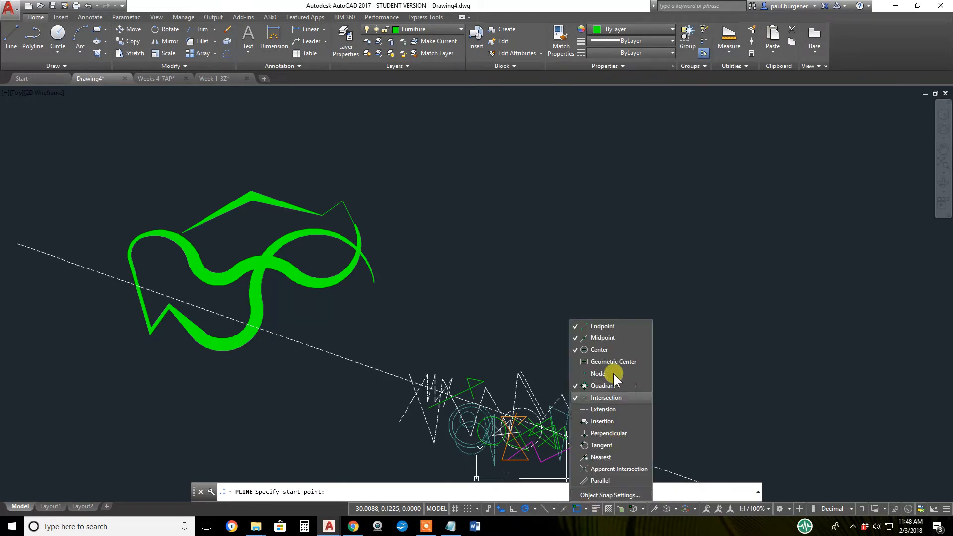
pyautogui.click(13, 34)
# Start a polyline in the empty area above the existing shapes with segments 50 right, 30 up and 20 left
pyautogui.click(33, 38)
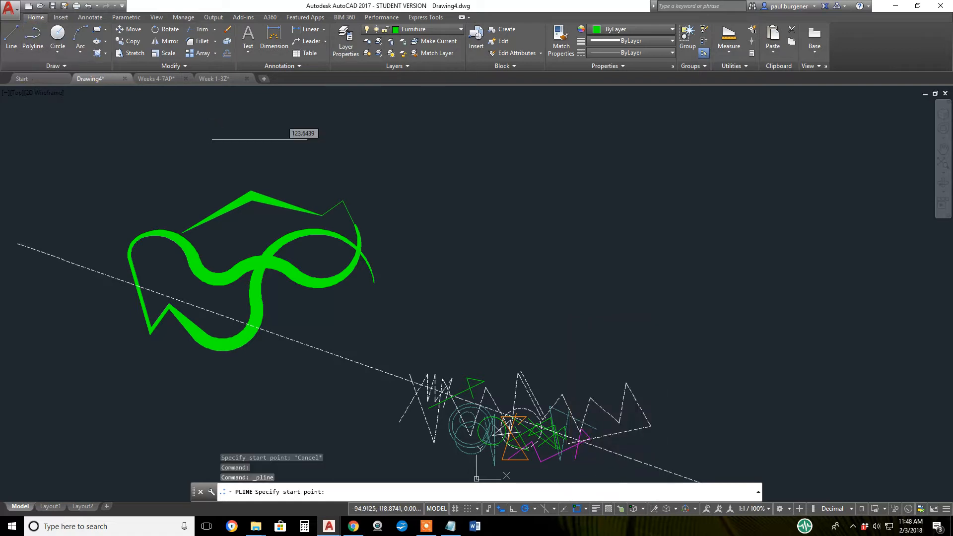
pyautogui.click(478, 200)
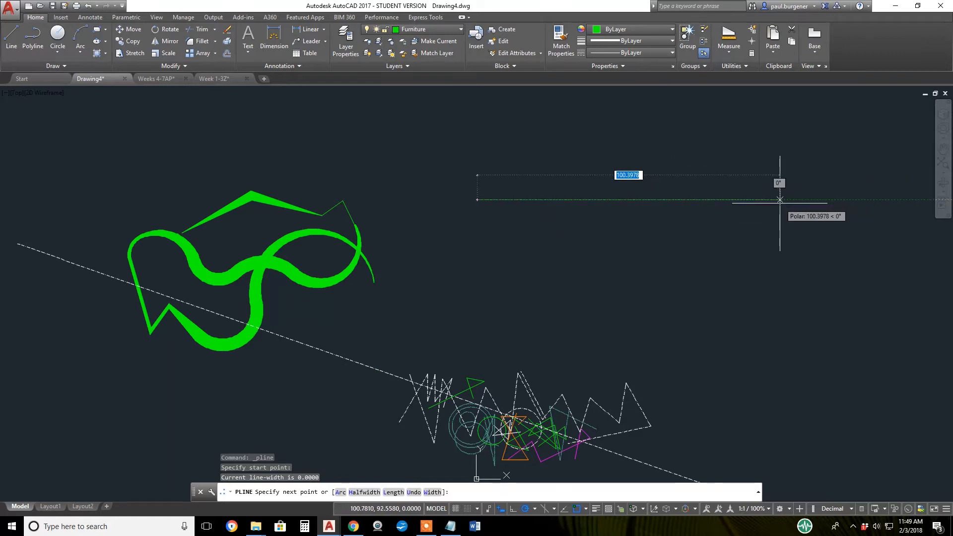
pyautogui.write('50')
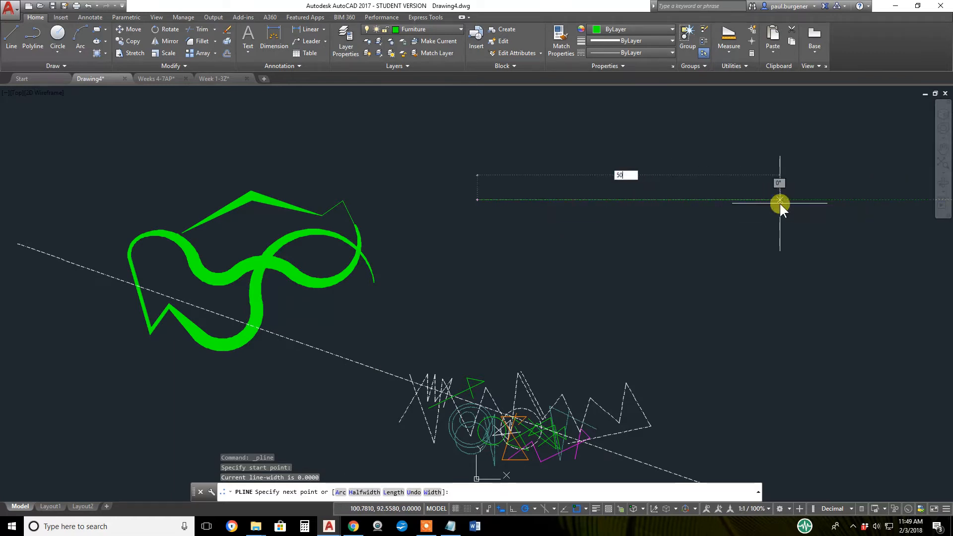
pyautogui.press('Return')
pyautogui.moveTo(750, 155)
pyautogui.mouseDown(button='middle')
pyautogui.moveTo(654, 221)
pyautogui.moveTo(762, 328)
pyautogui.mouseUp(button='middle')
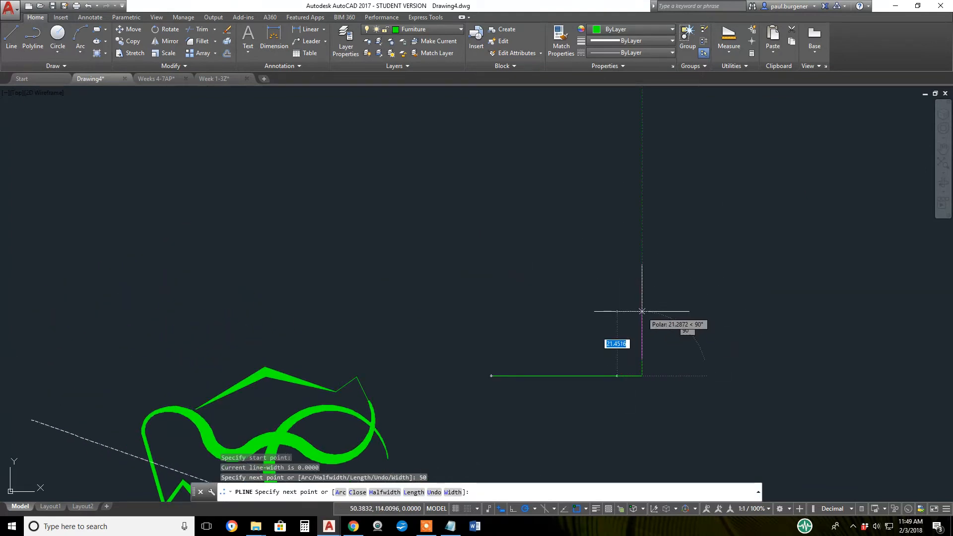
pyautogui.write('30')
pyautogui.press('Return')
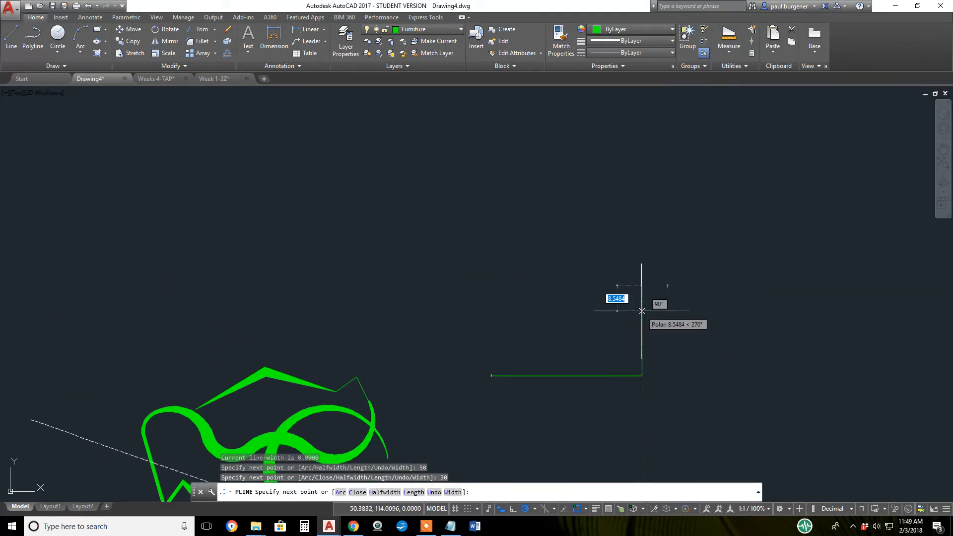
pyautogui.write('20')
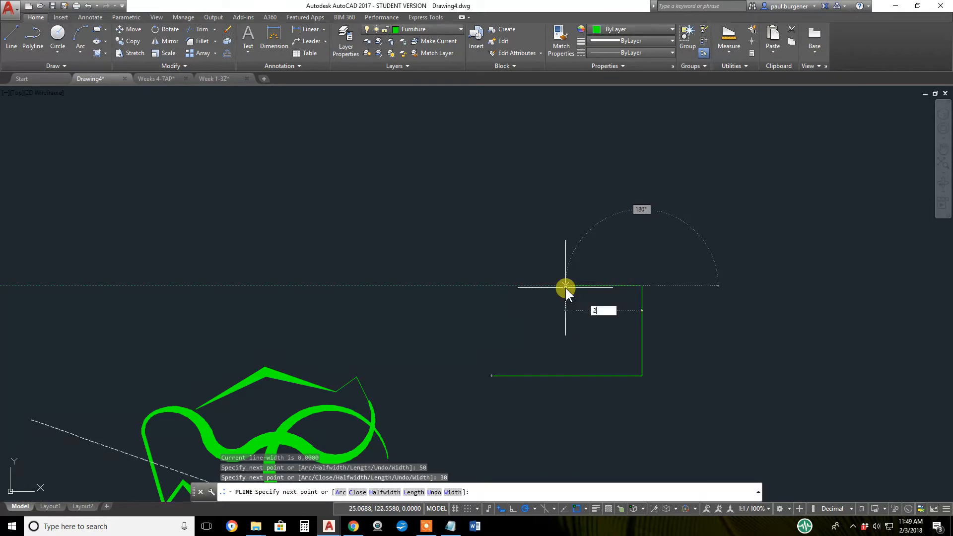
pyautogui.press('Return')
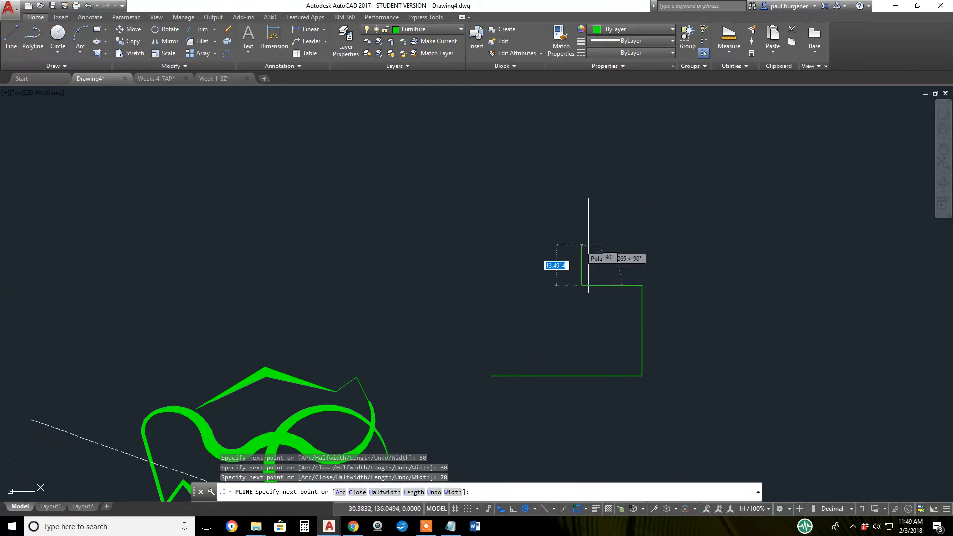
# Continue the polyline 15 up, 20 left, 20 down and 10 left, and close it back to its start point
pyautogui.write('15')
pyautogui.press('Return')
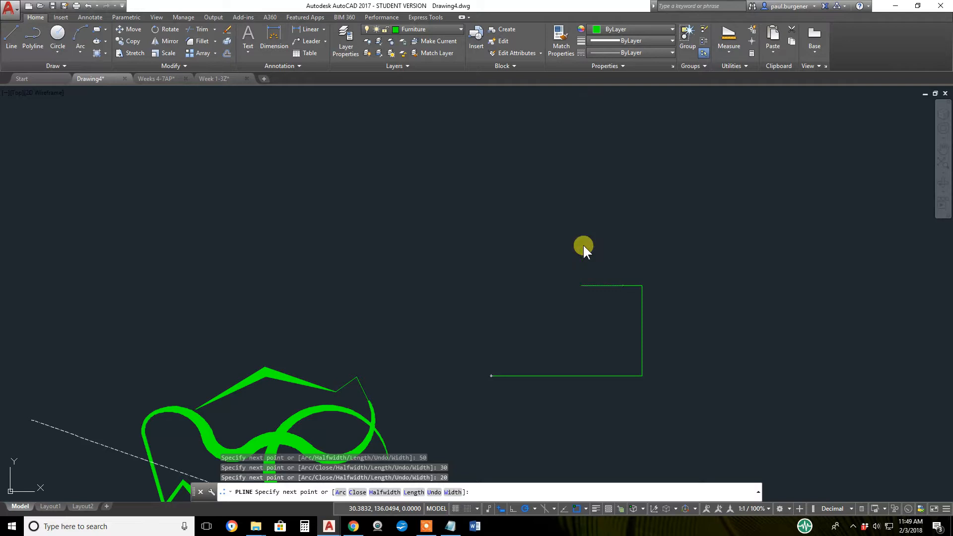
pyautogui.write('2')
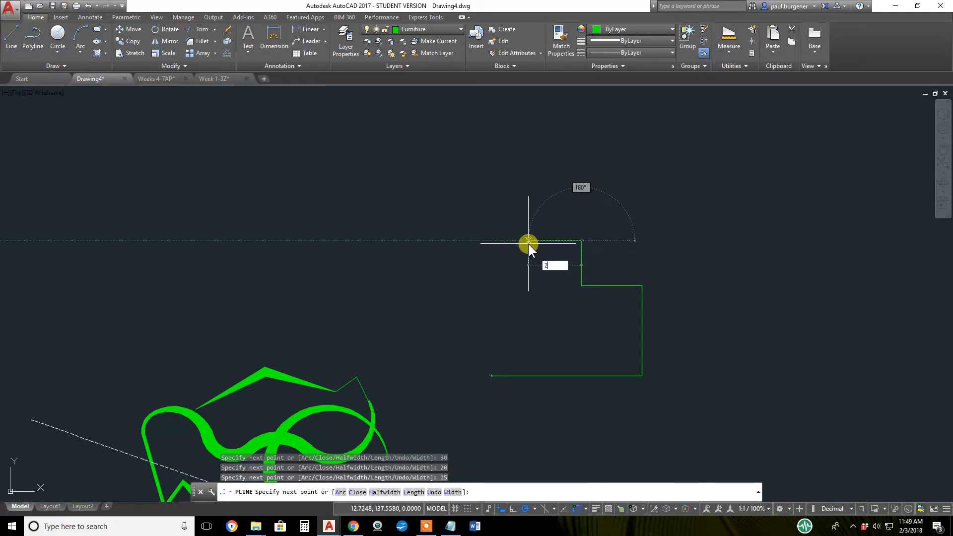
pyautogui.write('0')
pyautogui.press('Return')
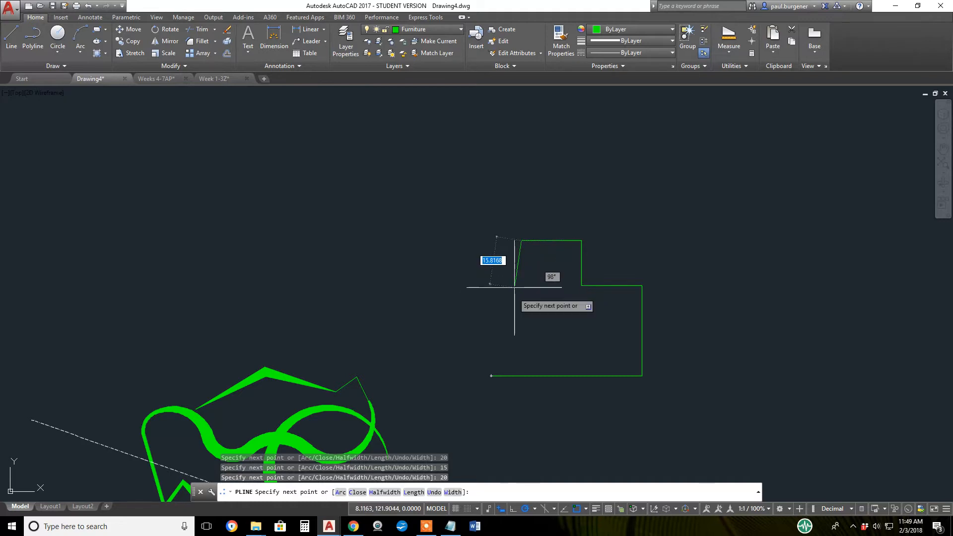
pyautogui.write('20')
pyautogui.press('Return')
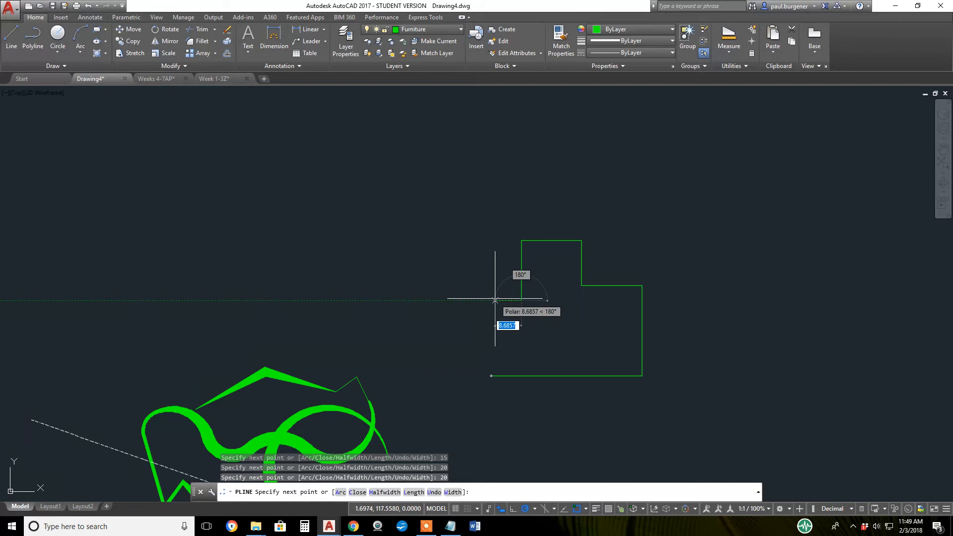
pyautogui.write('1')
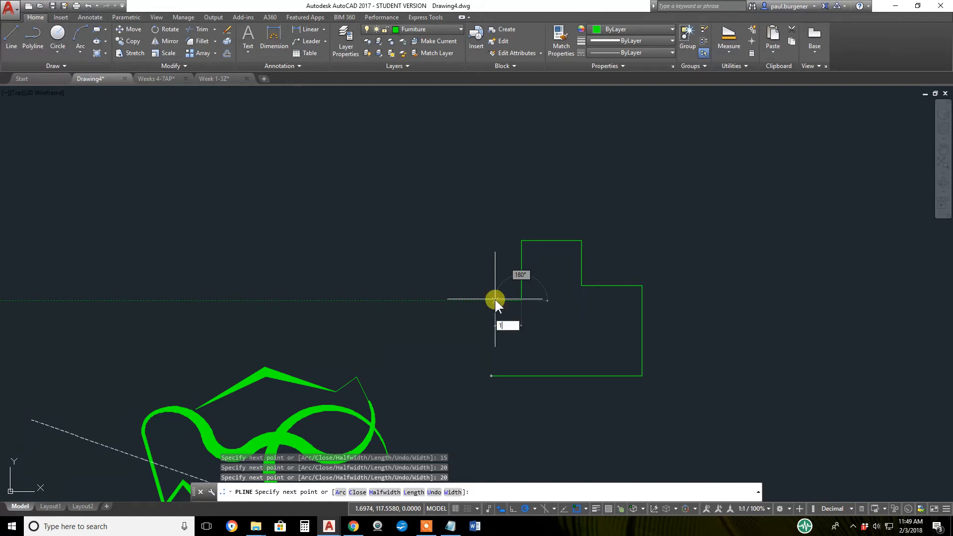
pyautogui.write('0')
pyautogui.press('Return')
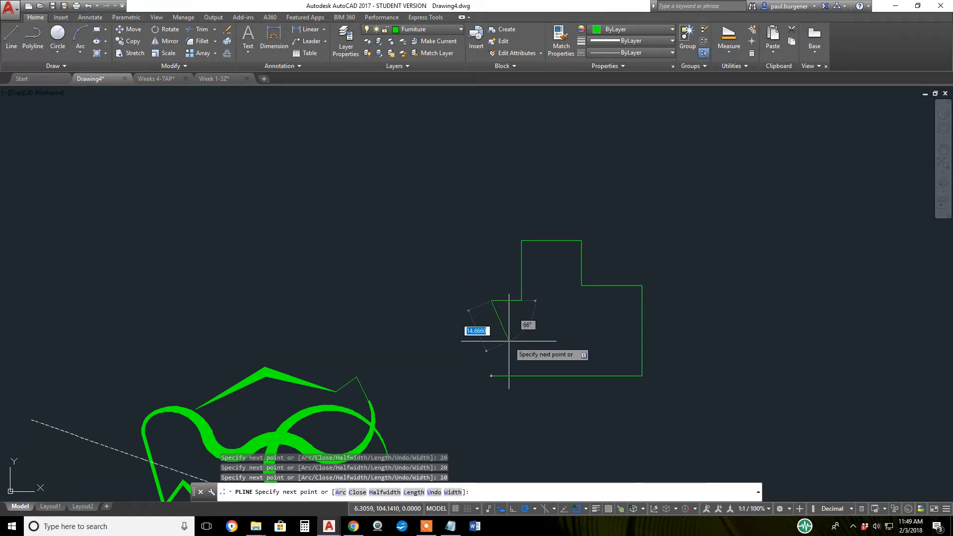
pyautogui.write('c')
pyautogui.press('Return')
# Stretch the outline's right shoulder corner up and outward, and shift the adjoining sloped edge down and left by its midpoint
pyautogui.moveTo(536, 325); pyautogui.dragTo(468, 319, button='middle')
pyautogui.scroll(2, 511, 327)
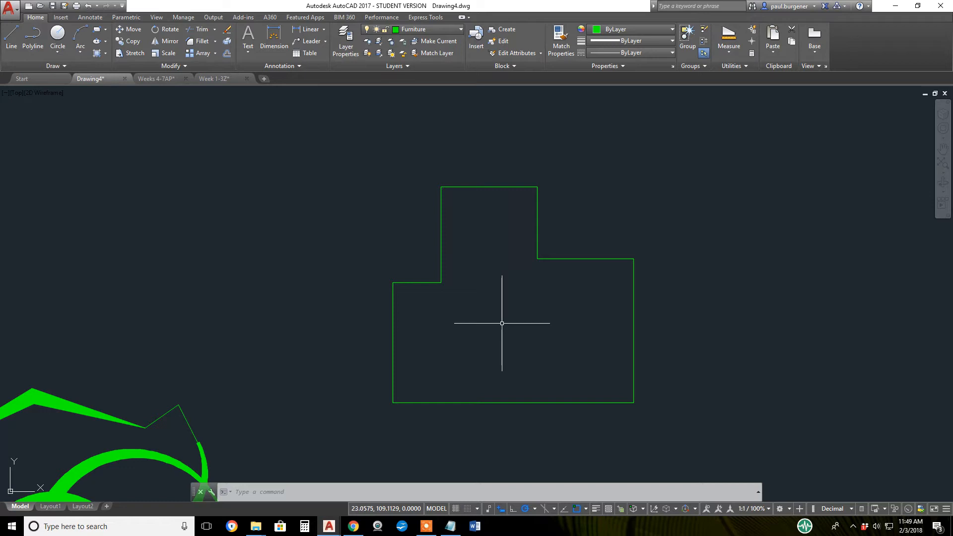
pyautogui.click(585, 259)
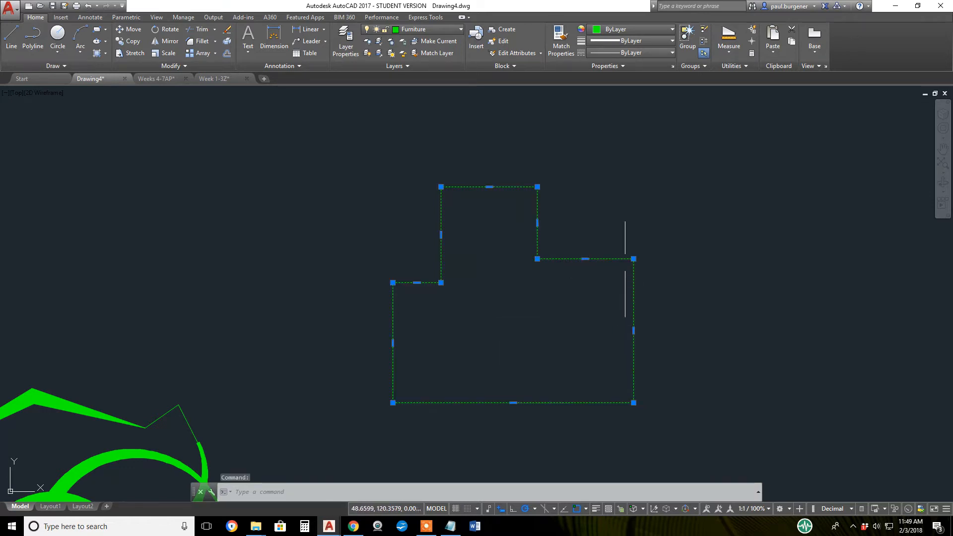
pyautogui.click(633, 259)
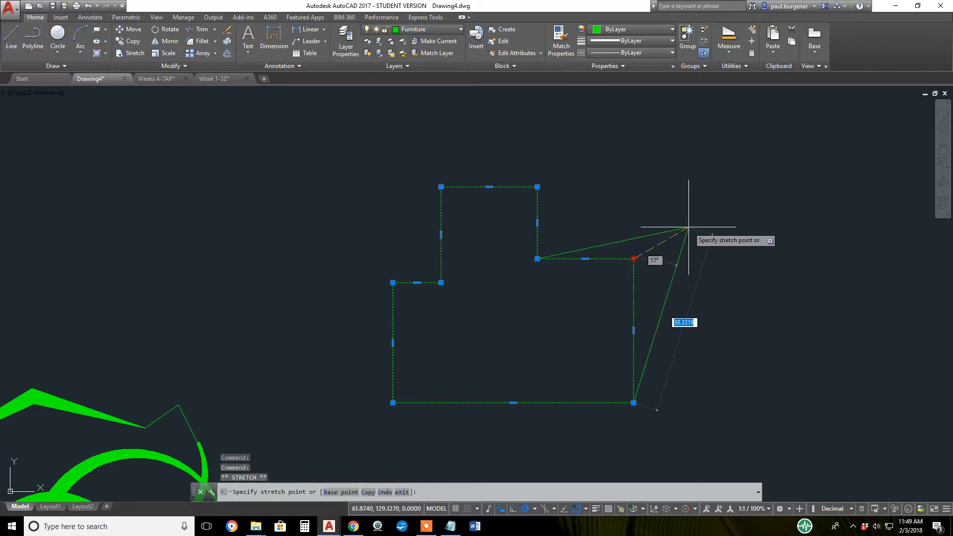
pyautogui.click(686, 227)
pyautogui.click(611, 243)
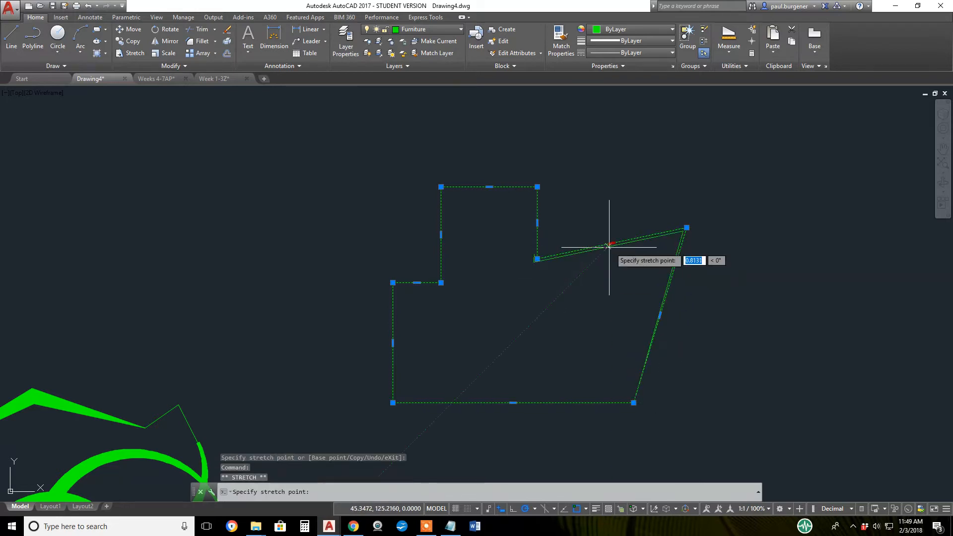
pyautogui.click(559, 288)
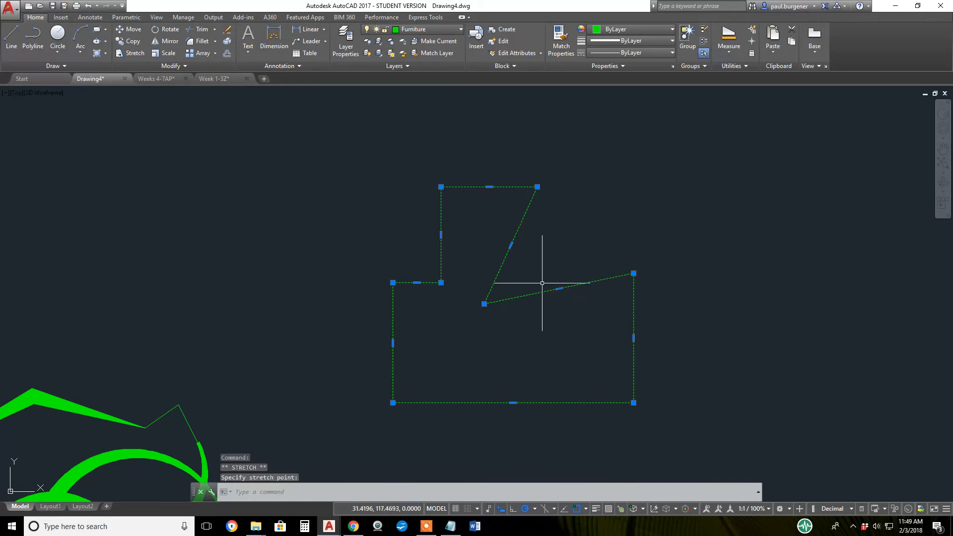
# Convert the outline's sloped right shoulder edge into an arc that bulges downward
pyautogui.moveTo(559, 288)
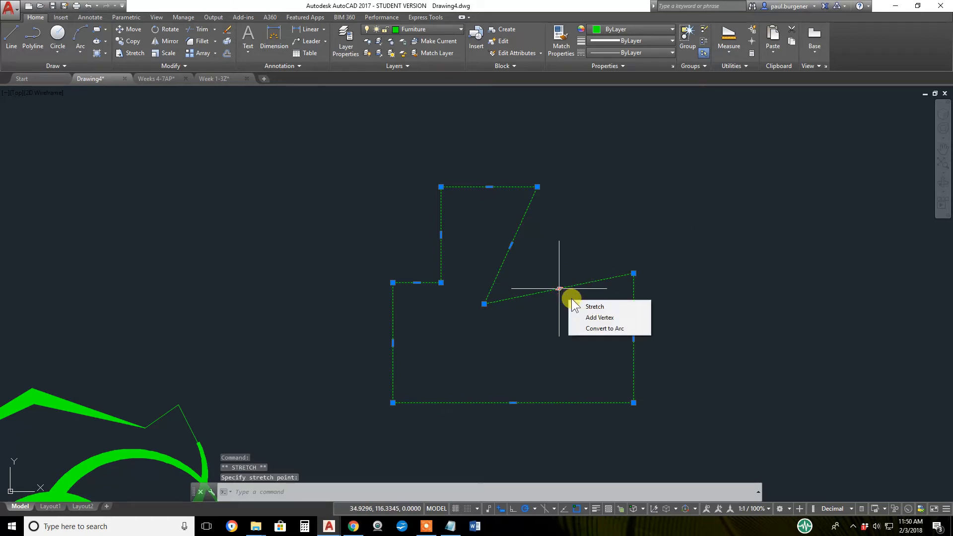
pyautogui.click(601, 328)
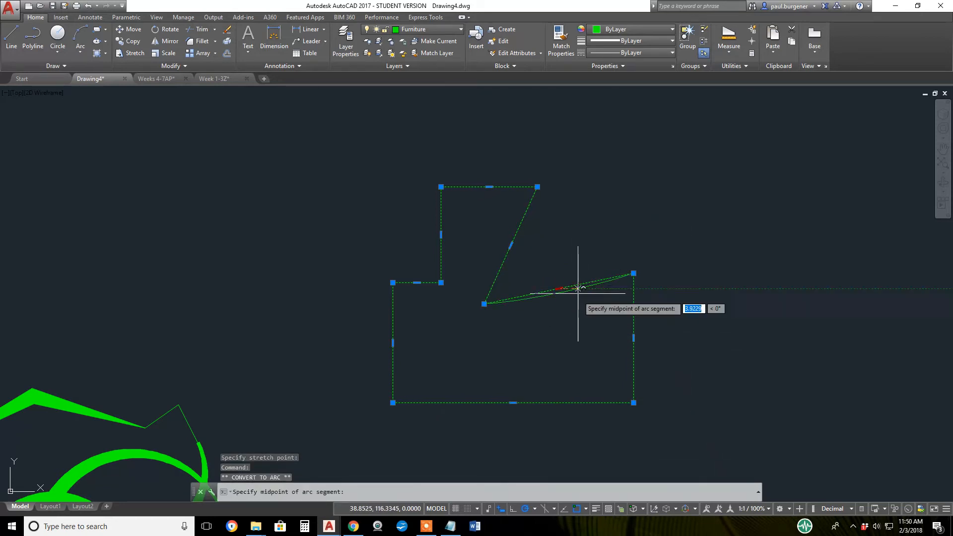
pyautogui.click(566, 321)
pyautogui.rightClick(566, 322)
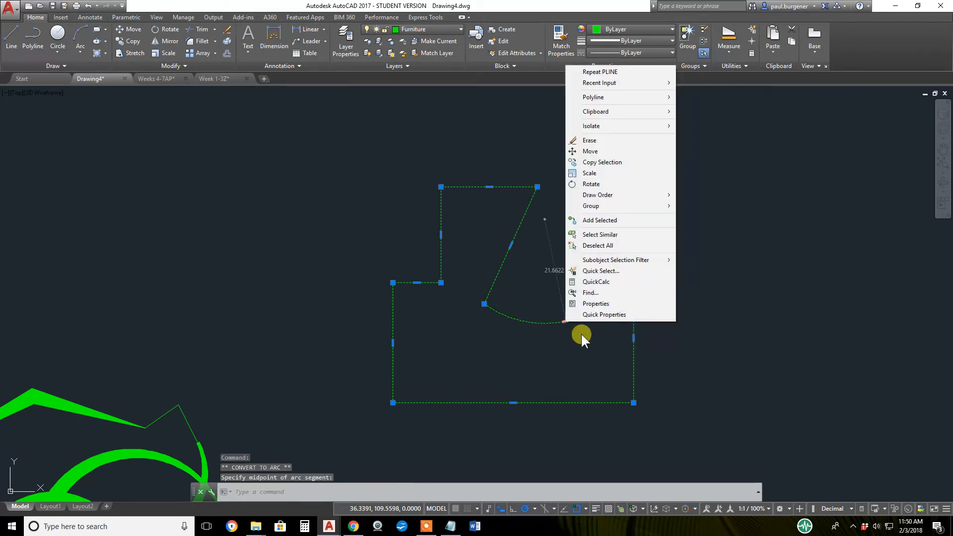
pyautogui.click(564, 316)
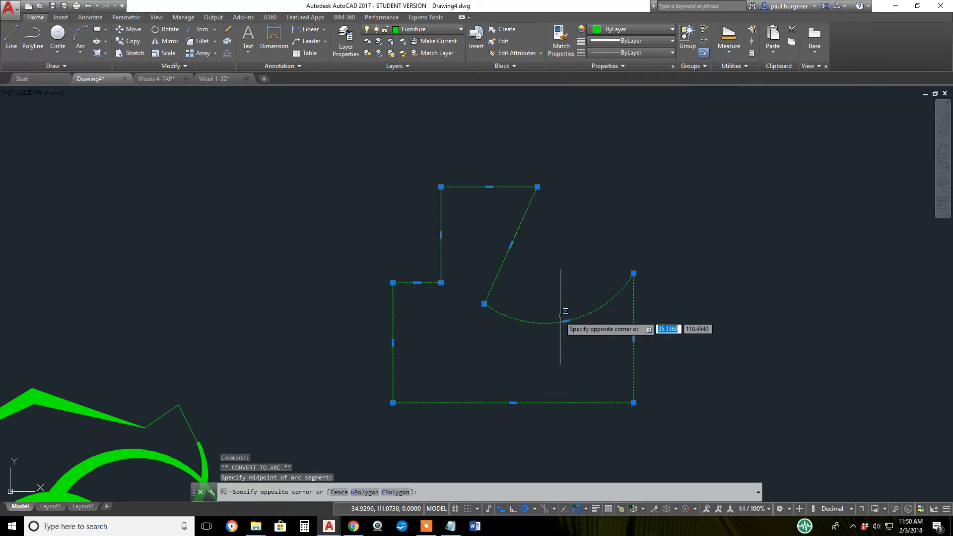
pyautogui.click(565, 322)
# Add a vertex at the arc's midpoint and place it above the curve, splitting it into two arcs
pyautogui.moveTo(566, 323)
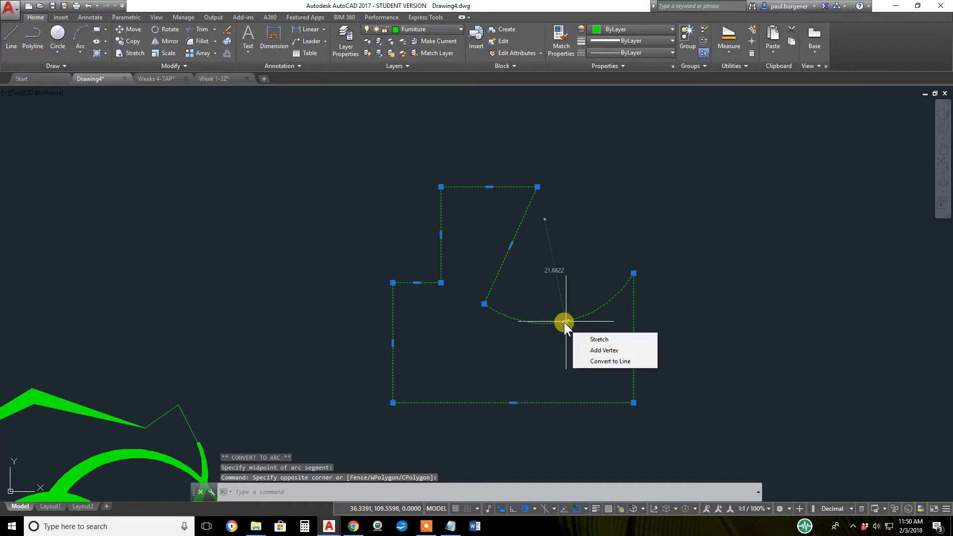
pyautogui.click(602, 351)
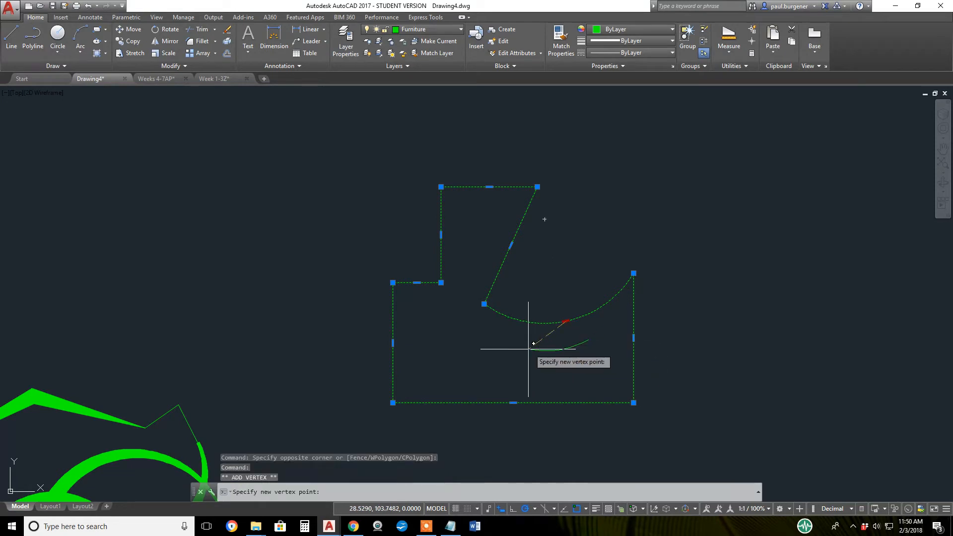
pyautogui.click(566, 290)
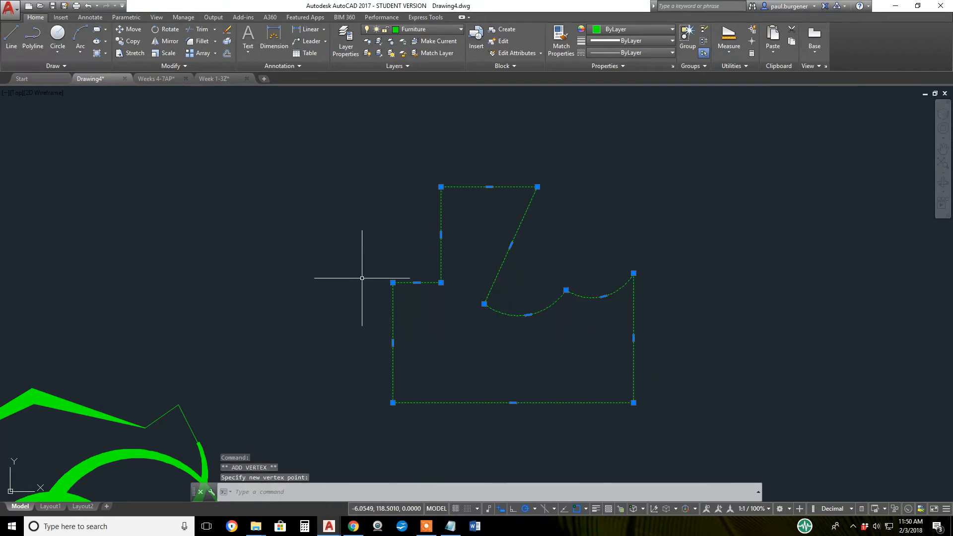
pyautogui.press('Escape')
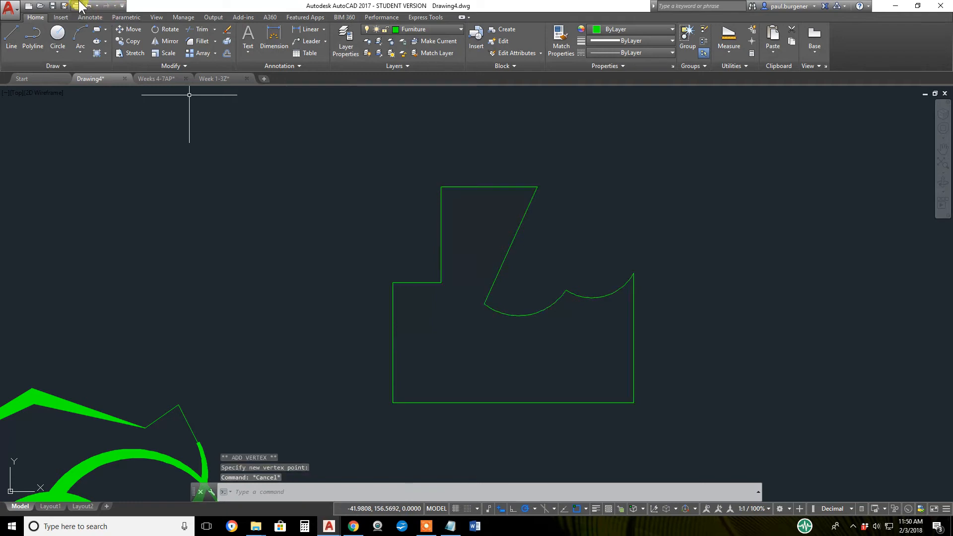
# Undo the added vertex, the arc conversion and the stretches of the polyline outline
pyautogui.click(88, 6)
pyautogui.click(89, 6)
pyautogui.click(88, 6)
pyautogui.press('Escape')
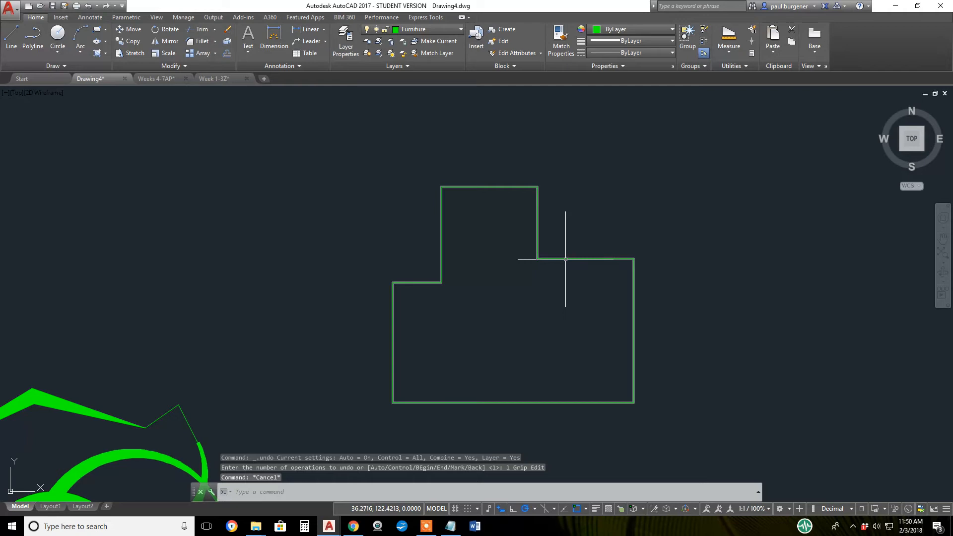
# Offset the closed stepped outline inward by 0.5
pyautogui.moveTo(563, 259)
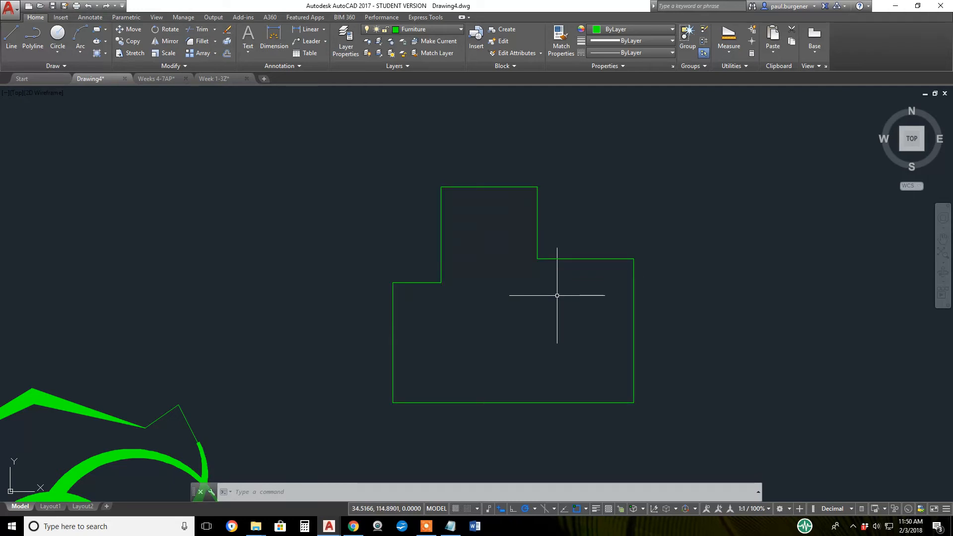
pyautogui.click(228, 53)
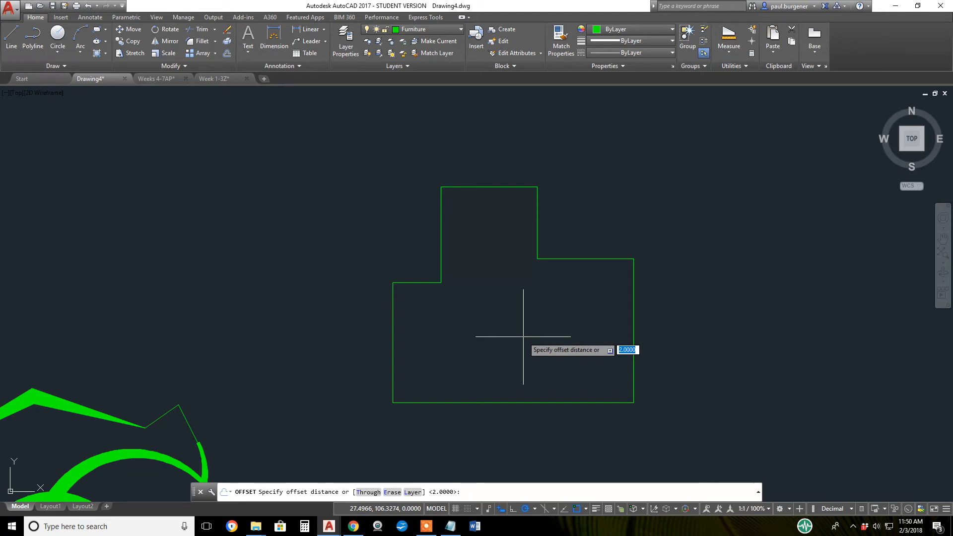
pyautogui.write('.')
pyautogui.press('Return')
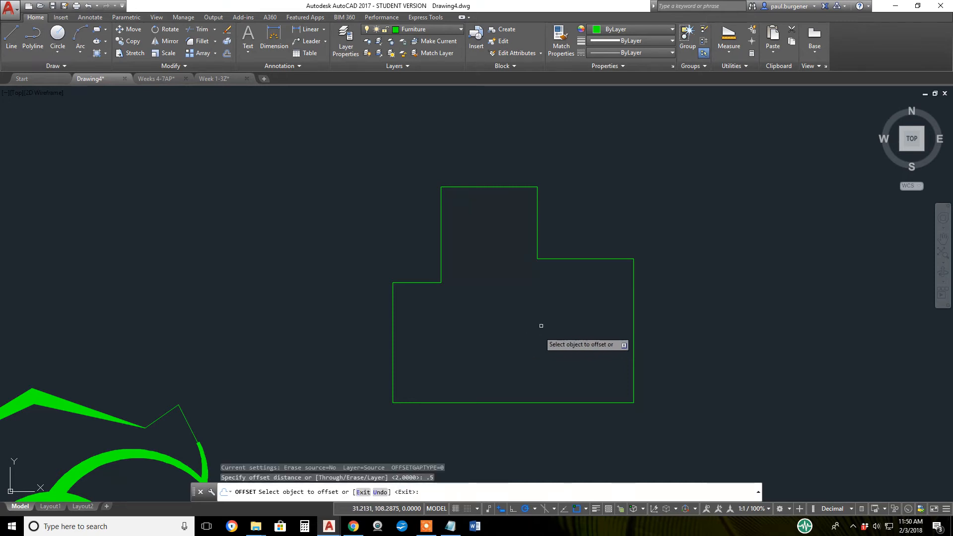
pyautogui.click(571, 259)
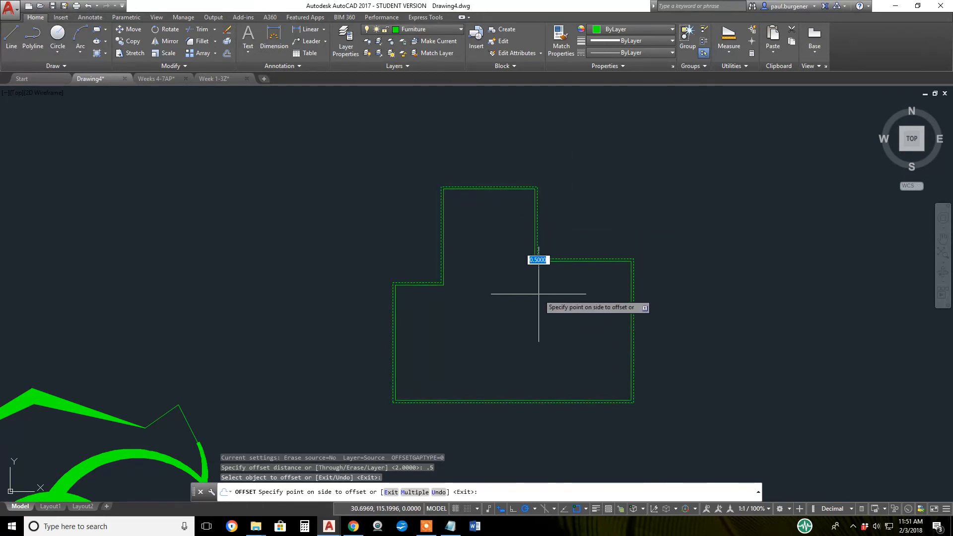
pyautogui.scroll(2, 539, 294)
pyautogui.moveTo(539, 294); pyautogui.dragTo(530, 263, button='middle')
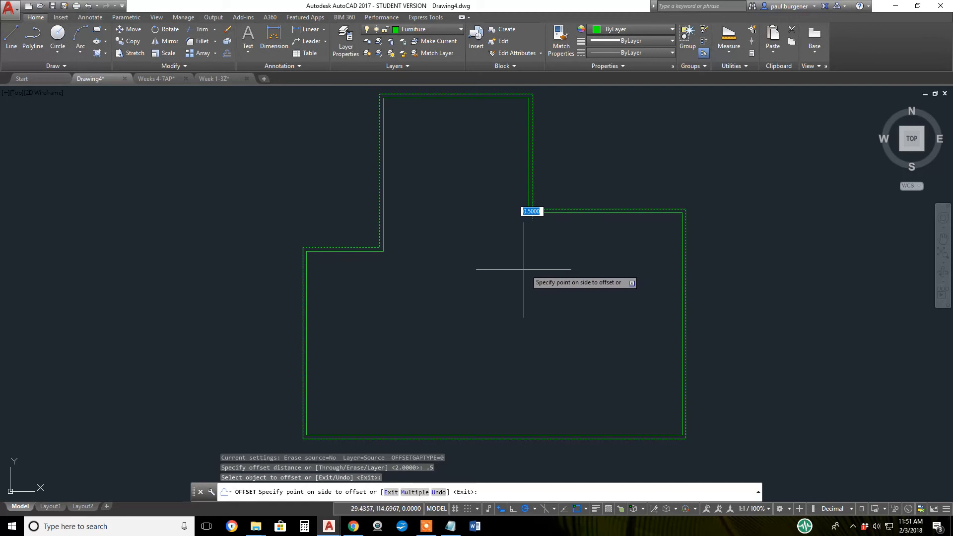
pyautogui.click(498, 280)
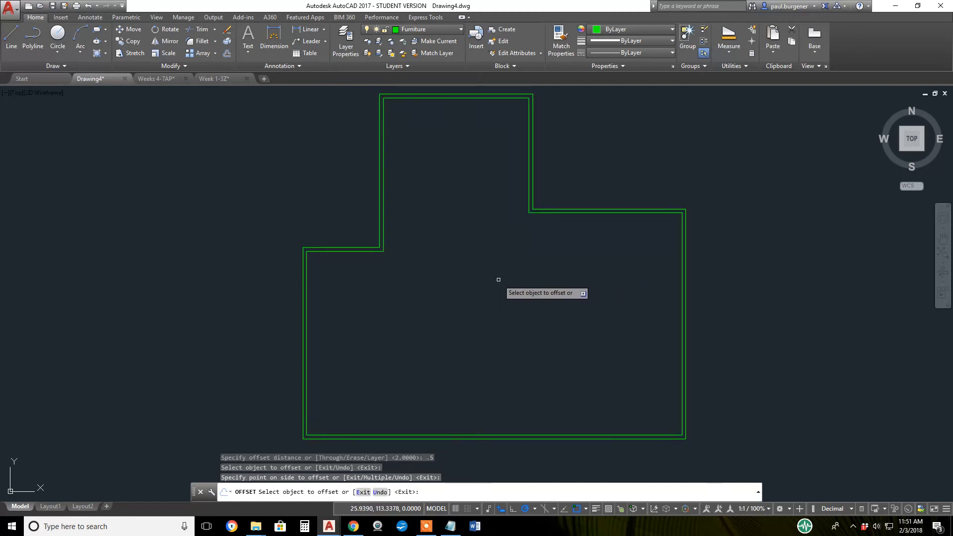
pyautogui.press('Escape')
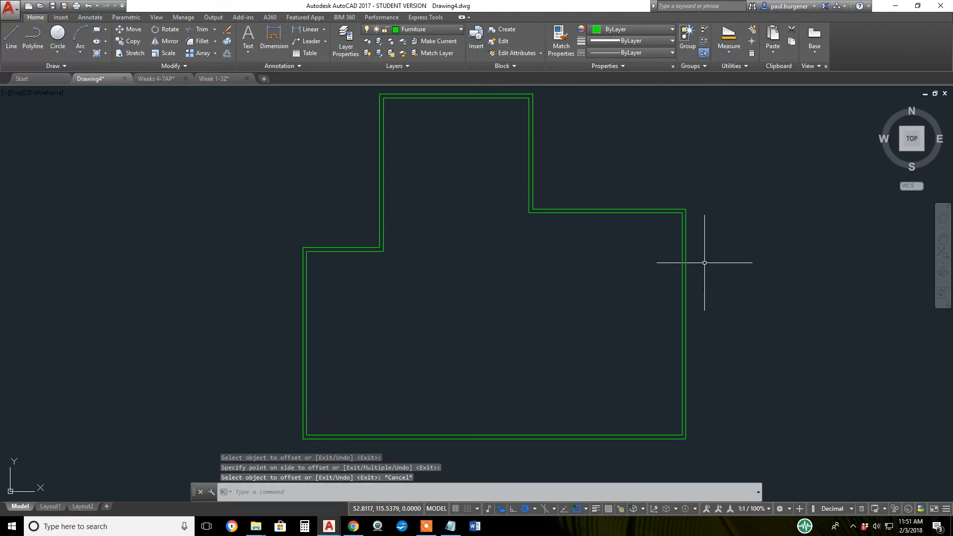
# Stretch the right shoulder edge of both outlines upward by 5
pyautogui.click(134, 53)
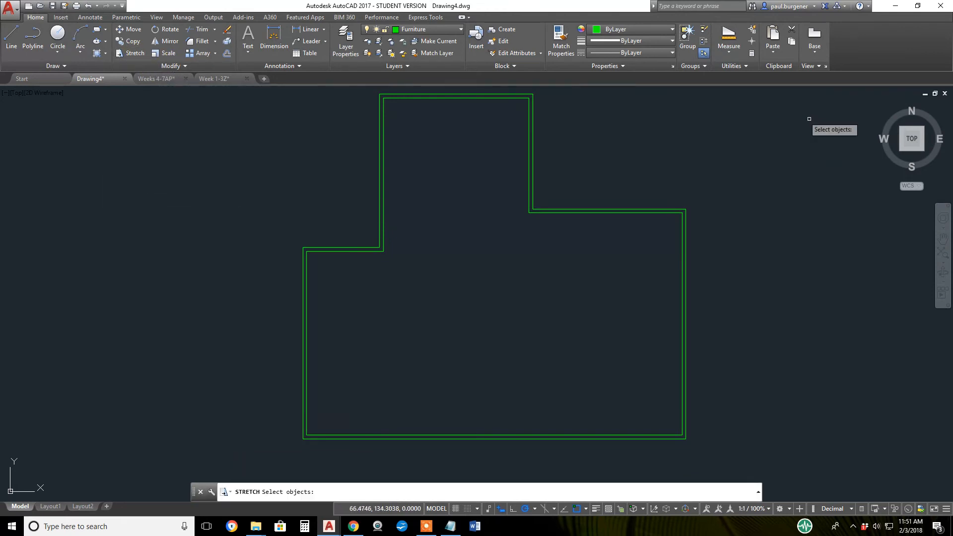
pyautogui.click(718, 228)
pyautogui.click(495, 181)
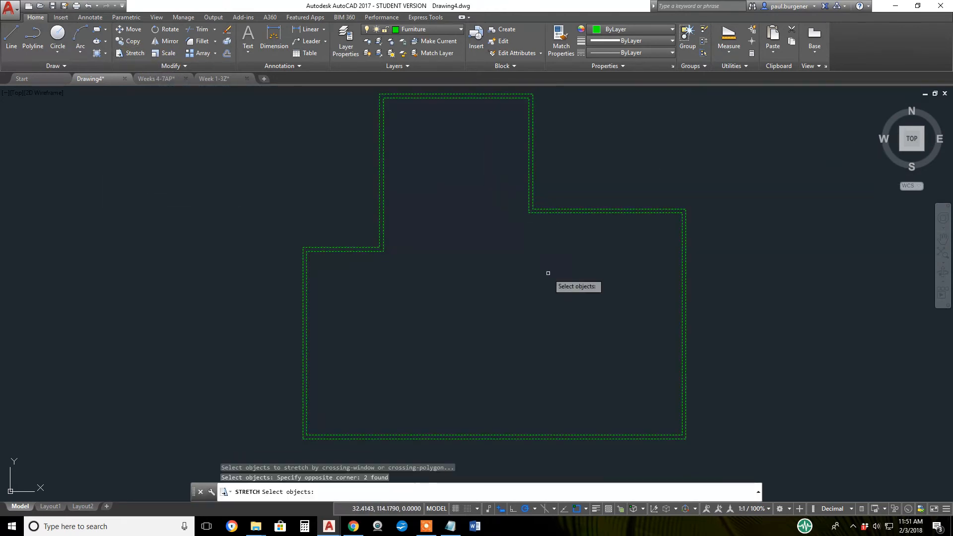
pyautogui.press('Return')
pyautogui.click(556, 340)
pyautogui.write('5')
pyautogui.press('Return')
# Stretch the right wall of both outlines inward to the left by 5
pyautogui.write('s')
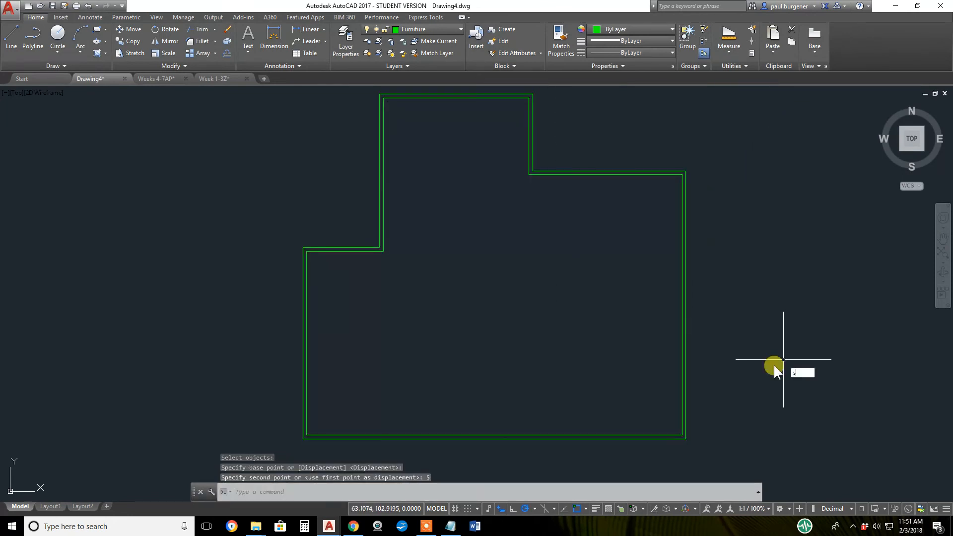
pyautogui.press('Return')
pyautogui.click(725, 462)
pyautogui.click(649, 148)
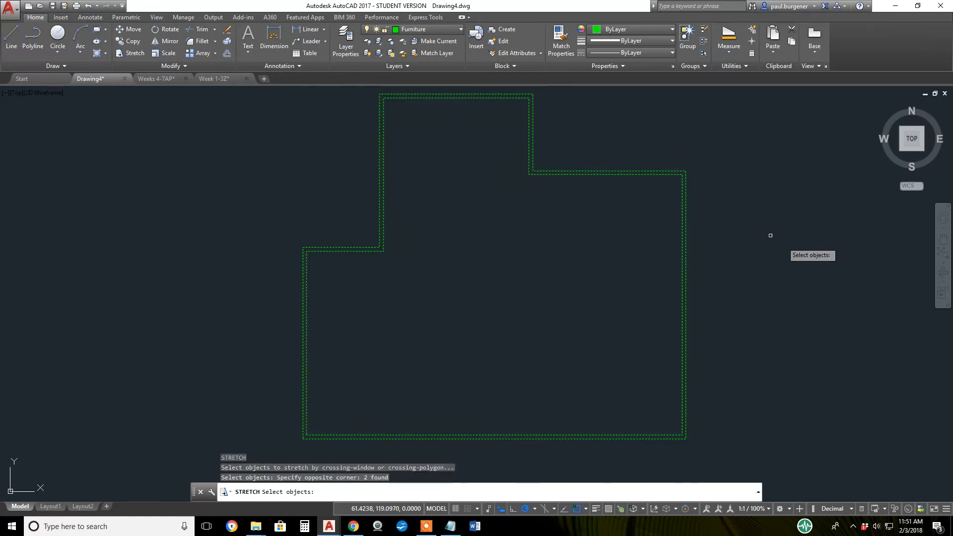
pyautogui.press('Return')
pyautogui.click(808, 261)
pyautogui.write('5')
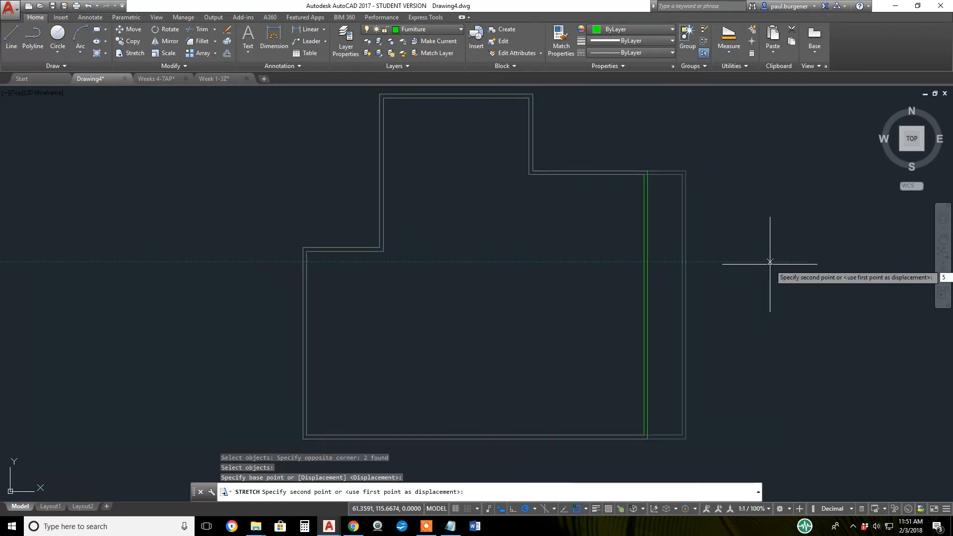
pyautogui.press('Return')
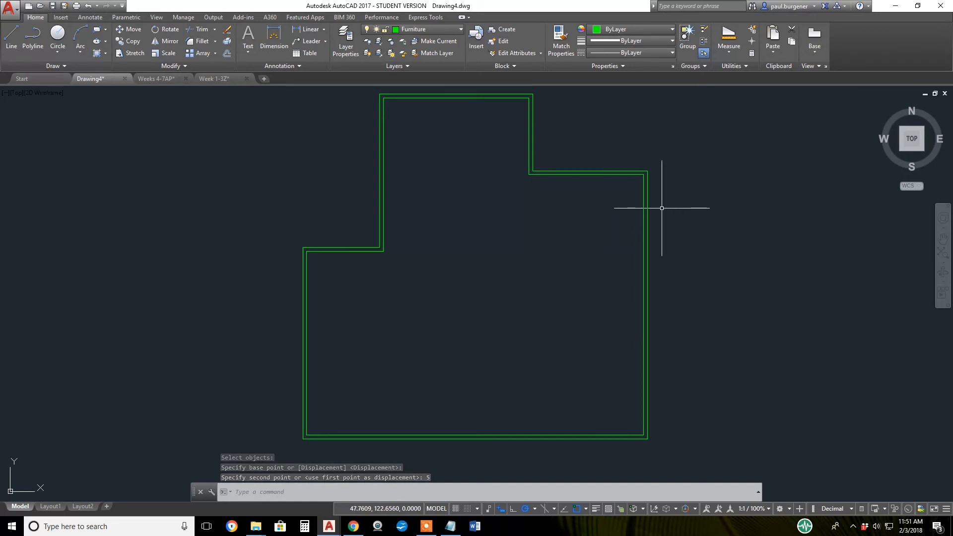
# Draw a stepped partition polyline inside the outline, starting on the inner right wall with the Nearest snap and ending perpendicular to that wall further down
pyautogui.write('pl')
pyautogui.press('Return')
pyautogui.write('nea')
pyautogui.press('Return')
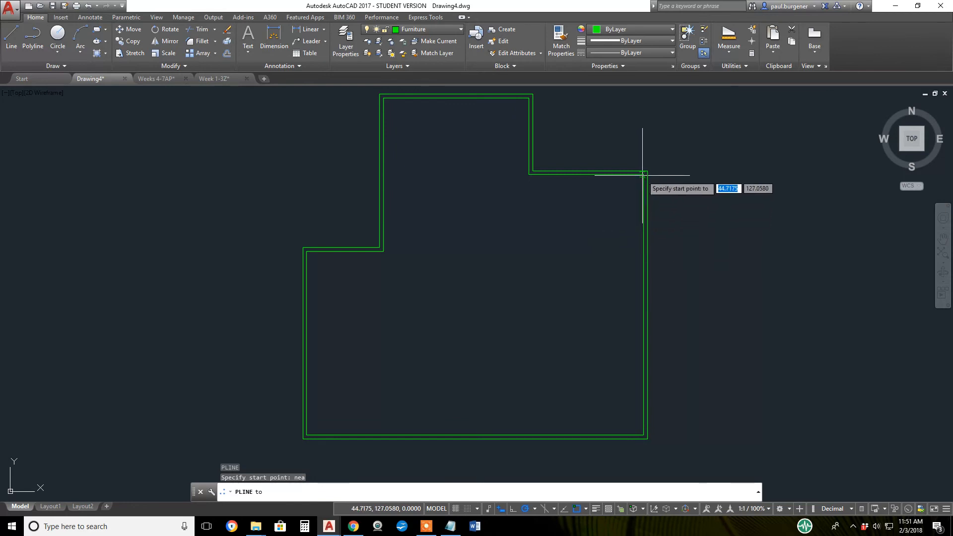
pyautogui.click(641, 243)
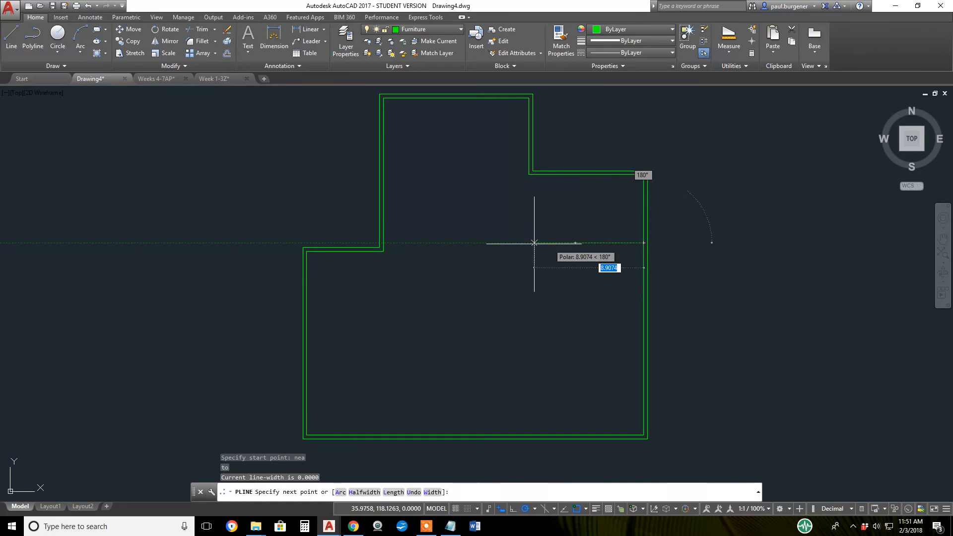
pyautogui.click(494, 243)
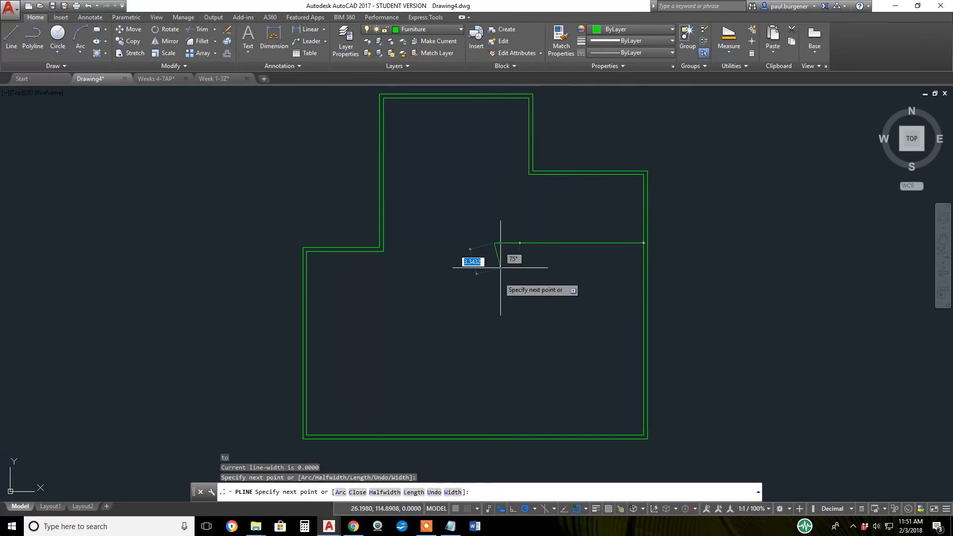
pyautogui.click(494, 323)
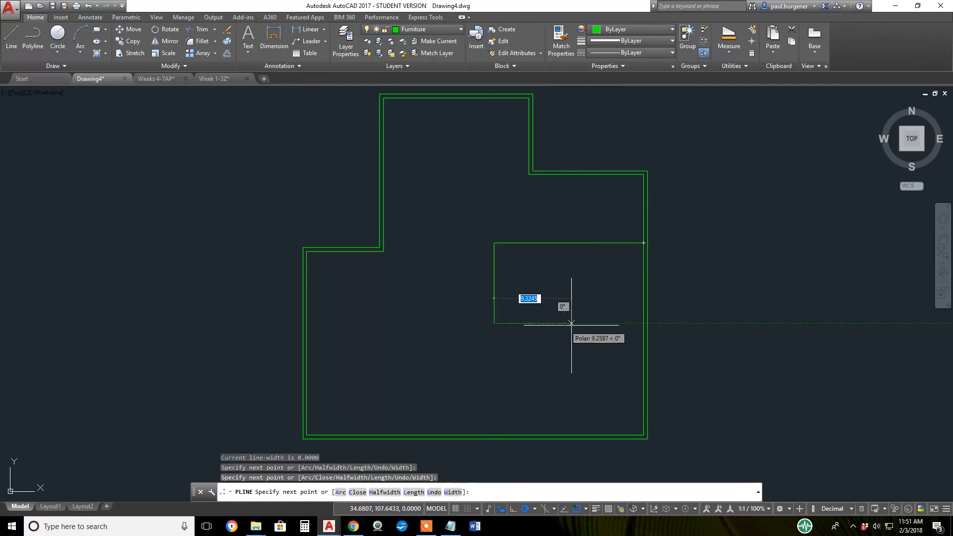
pyautogui.click(572, 323)
pyautogui.click(571, 364)
pyautogui.click(630, 369)
pyautogui.write('per')
pyautogui.press('Return')
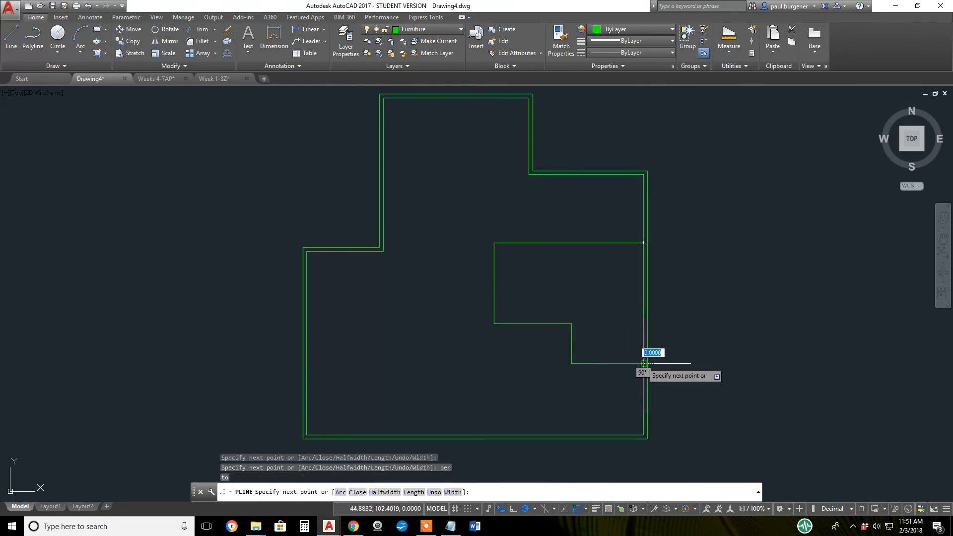
pyautogui.click(644, 363)
pyautogui.press('Return')
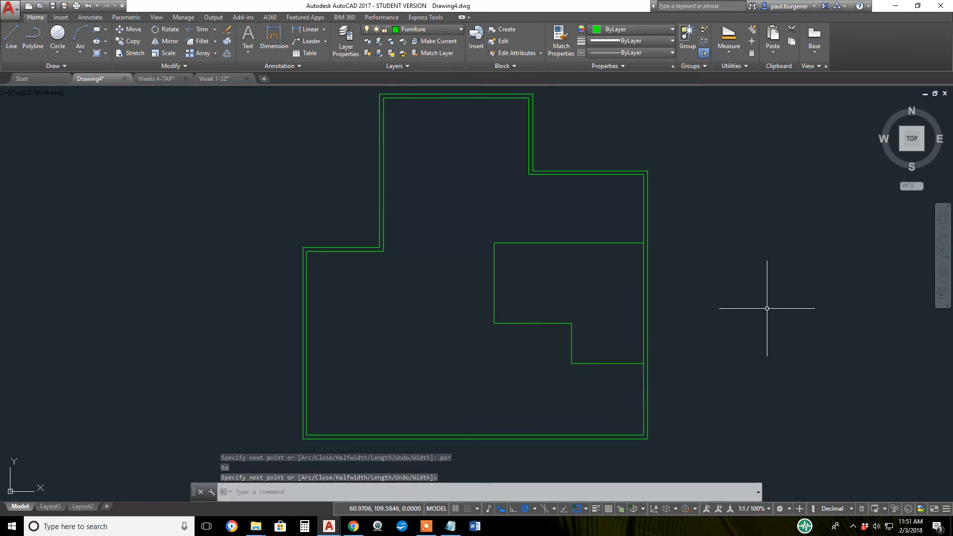
# Offset the stepped partition polyline by 0.5 toward the inside of the small room it encloses
pyautogui.click(251, 74)
pyautogui.click(228, 53)
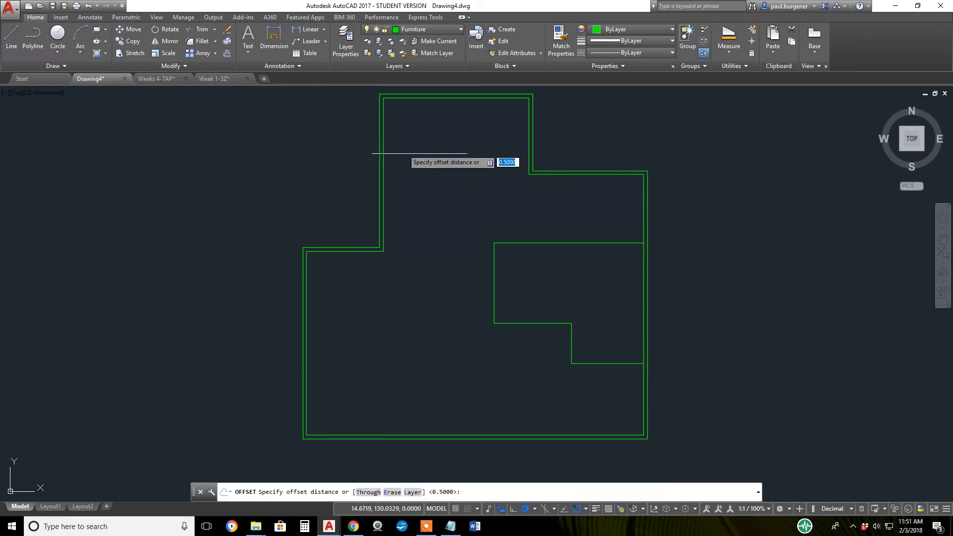
pyautogui.click(437, 494)
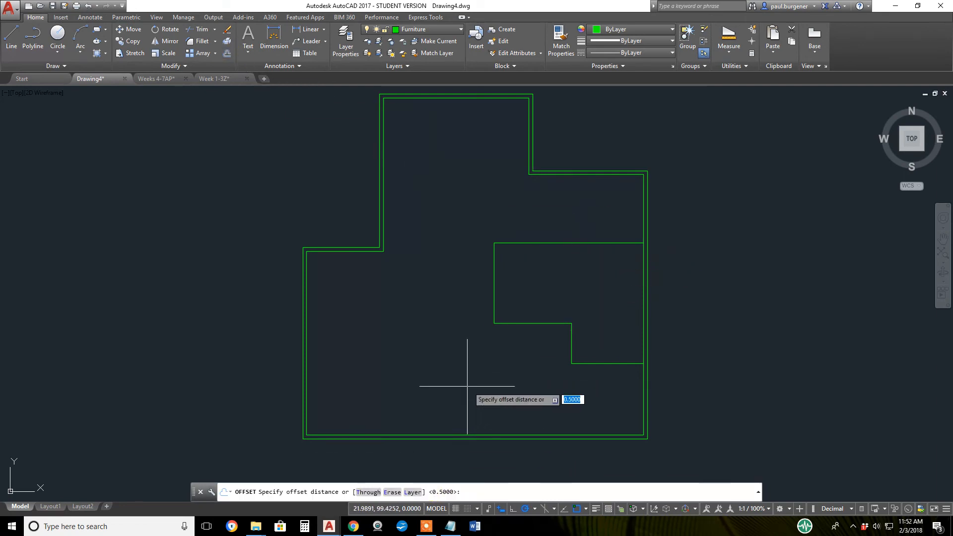
pyautogui.press('Return')
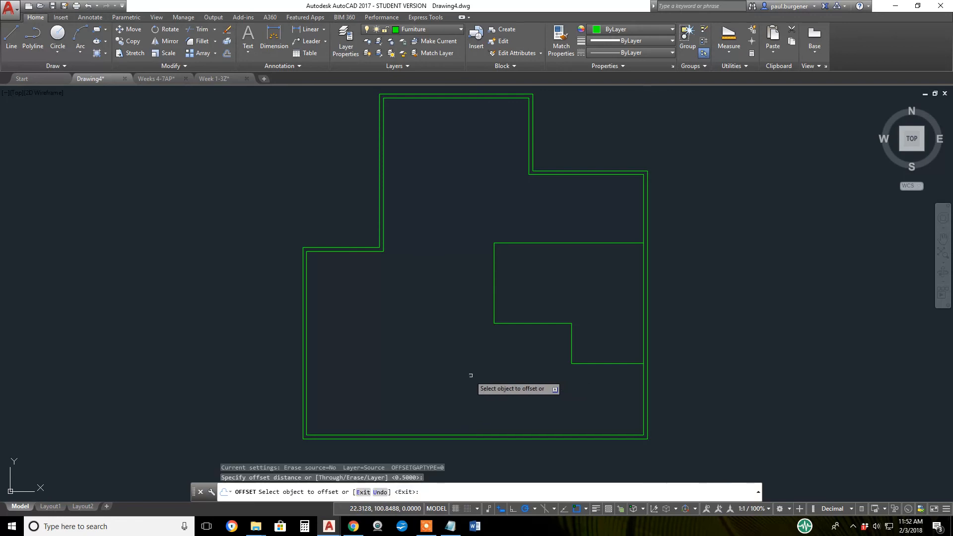
pyautogui.click(591, 243)
pyautogui.click(591, 268)
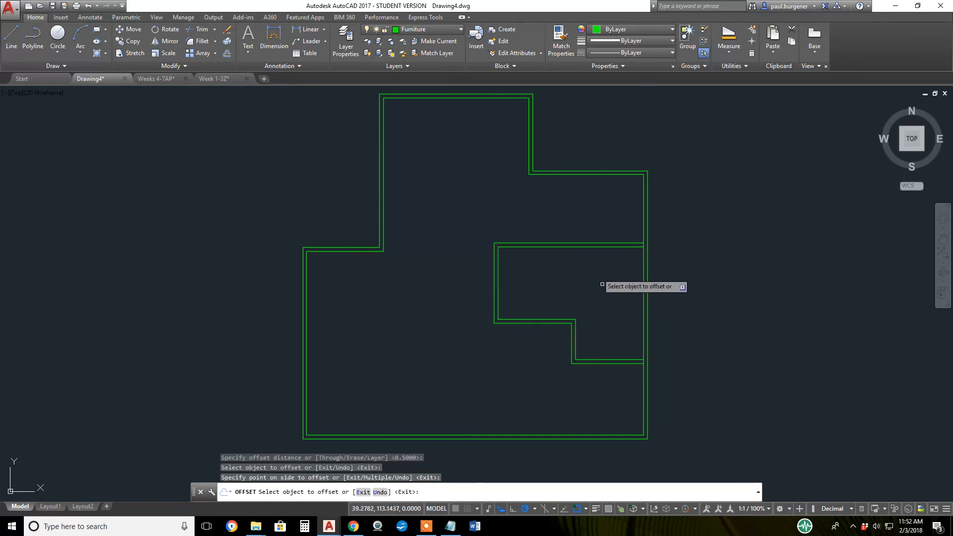
pyautogui.scroll(6, 653, 385)
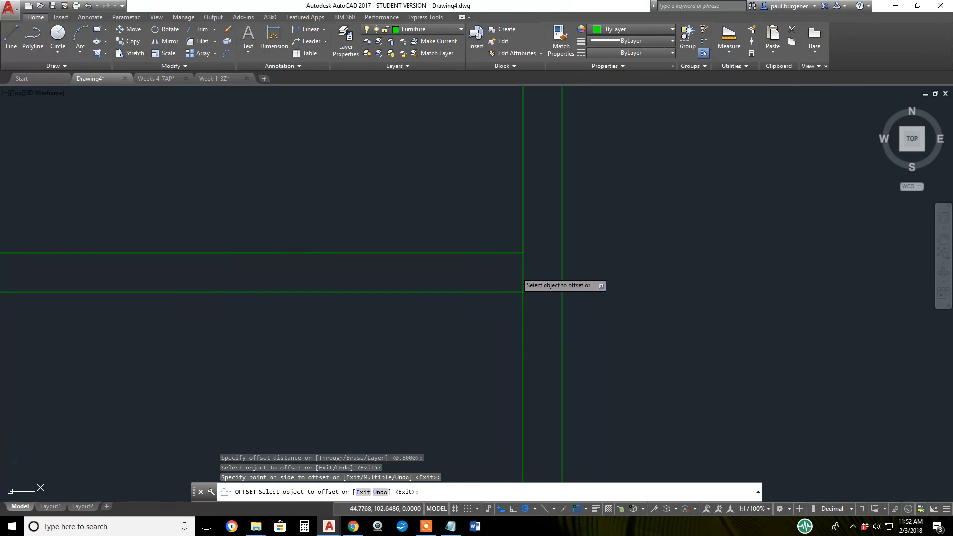
pyautogui.scroll(-5, 615, 323)
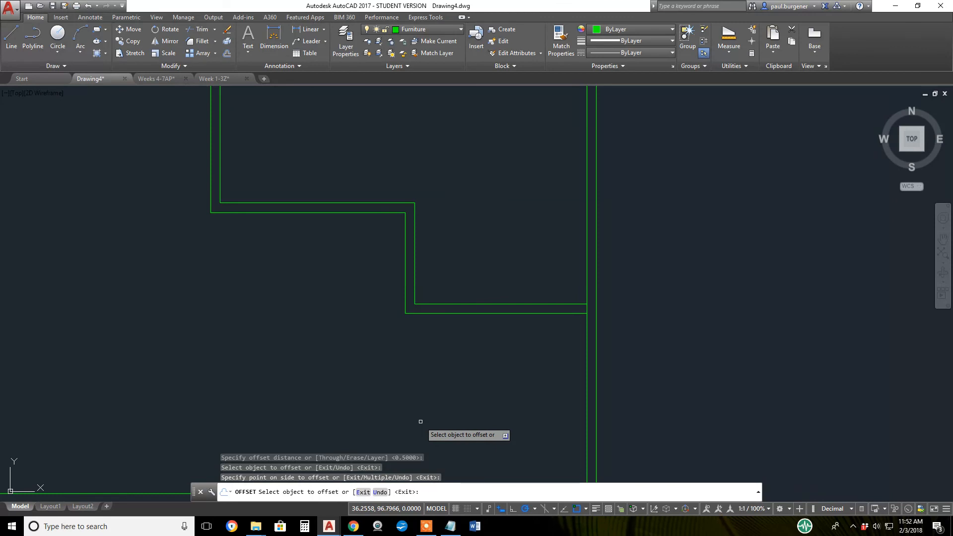
pyautogui.press('Escape')
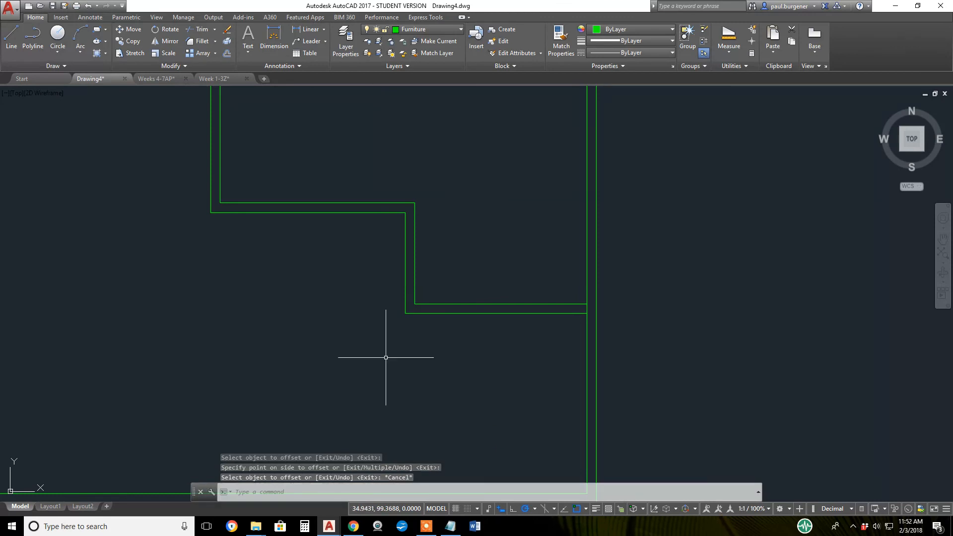
# Trim the inner right wall line between the partition's two parallel lines where they meet the wall, using all objects as cutting edges
pyautogui.click(202, 34)
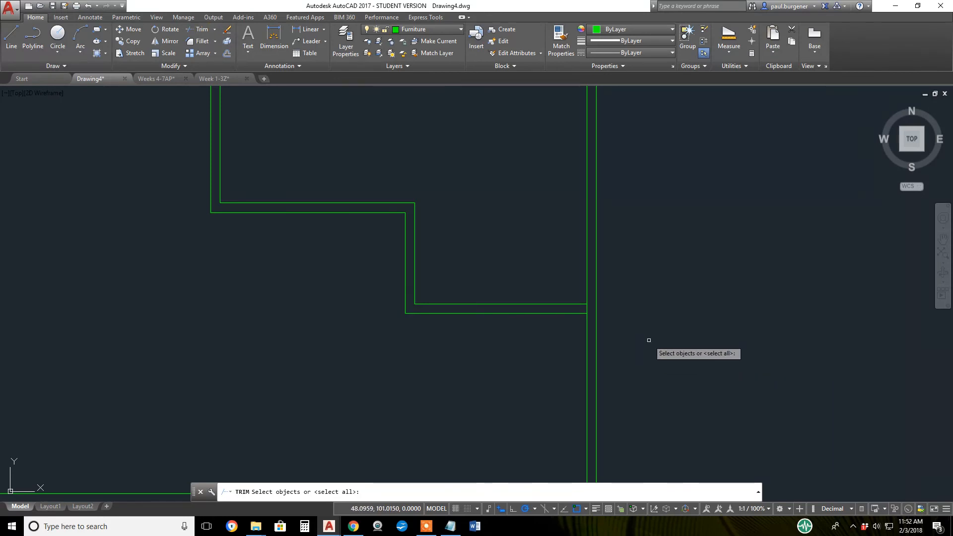
pyautogui.press('Return')
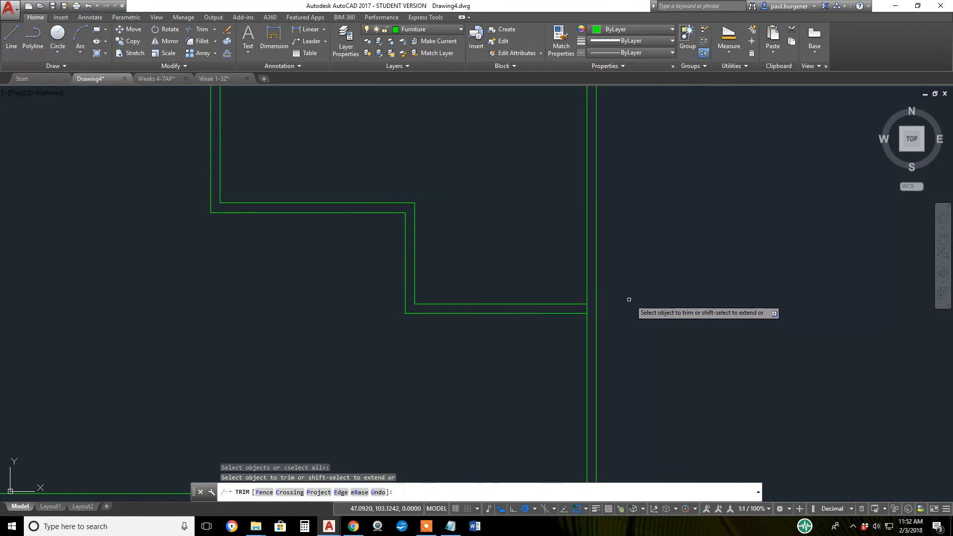
pyautogui.click(589, 309)
pyautogui.scroll(-4, 711, 320)
pyautogui.scroll(-2, 711, 321)
pyautogui.scroll(6, 692, 254)
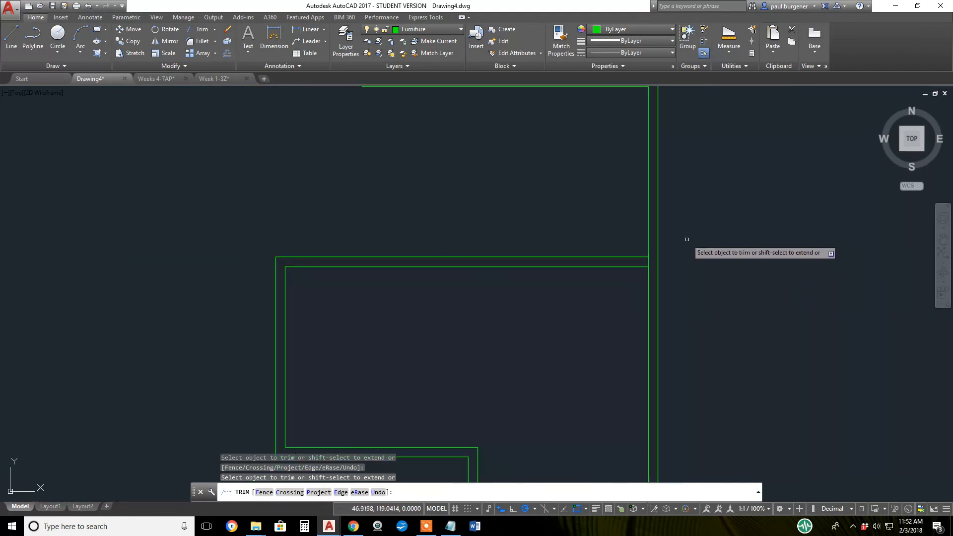
pyautogui.scroll(-5, 664, 273)
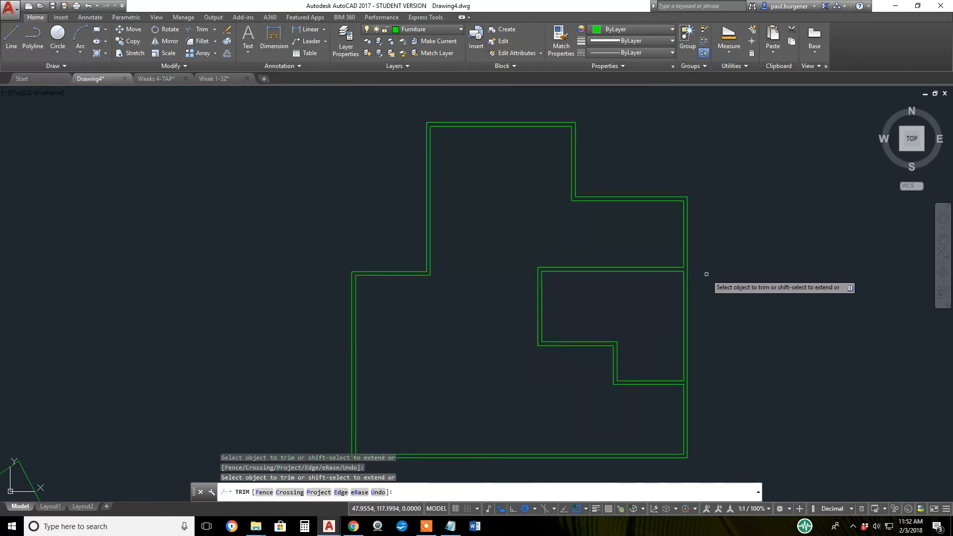
pyautogui.moveTo(750, 311); pyautogui.dragTo(610, 302, button='middle')
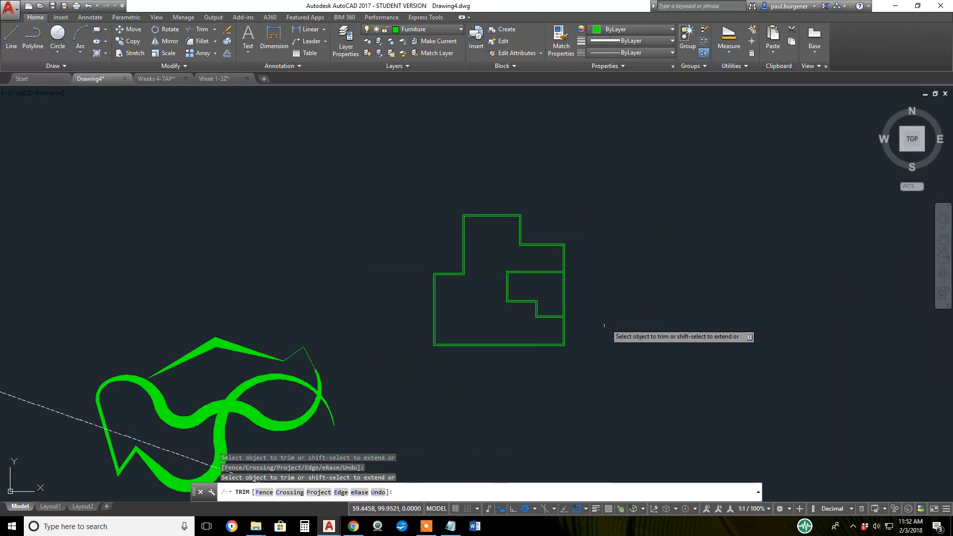